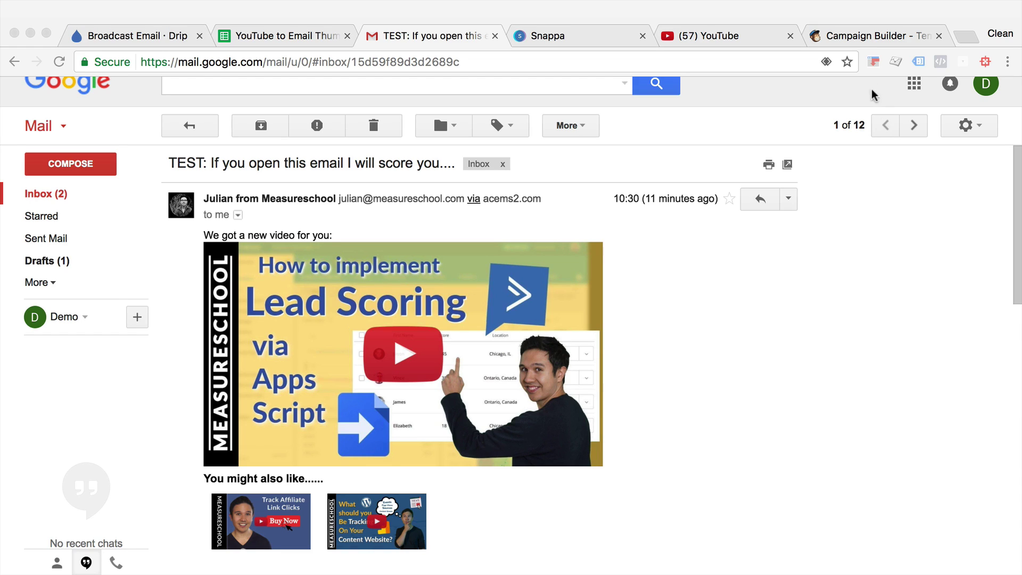
pyautogui.click(861, 37)
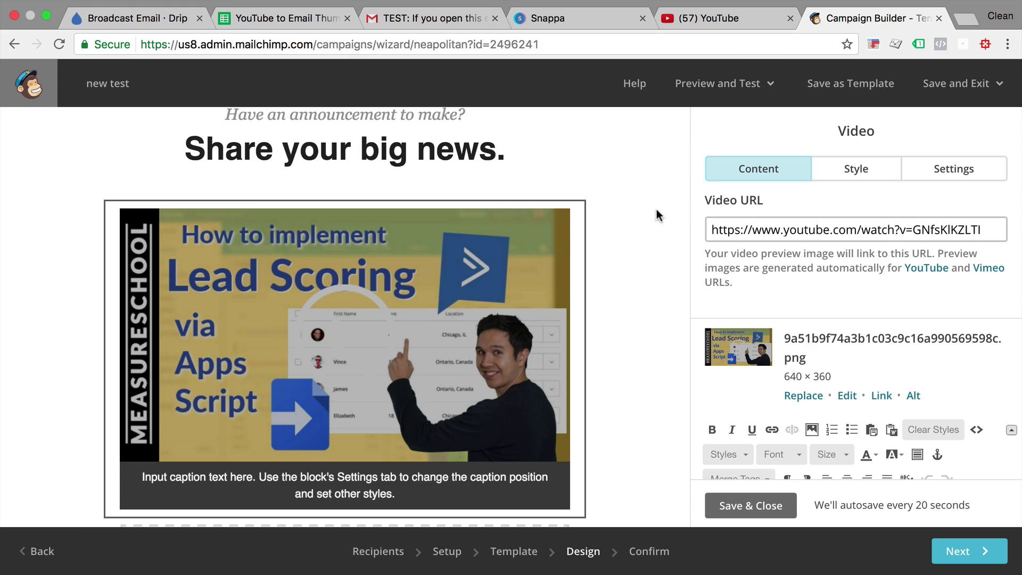
pyautogui.tripleClick(775, 230)
pyautogui.press('super+c')
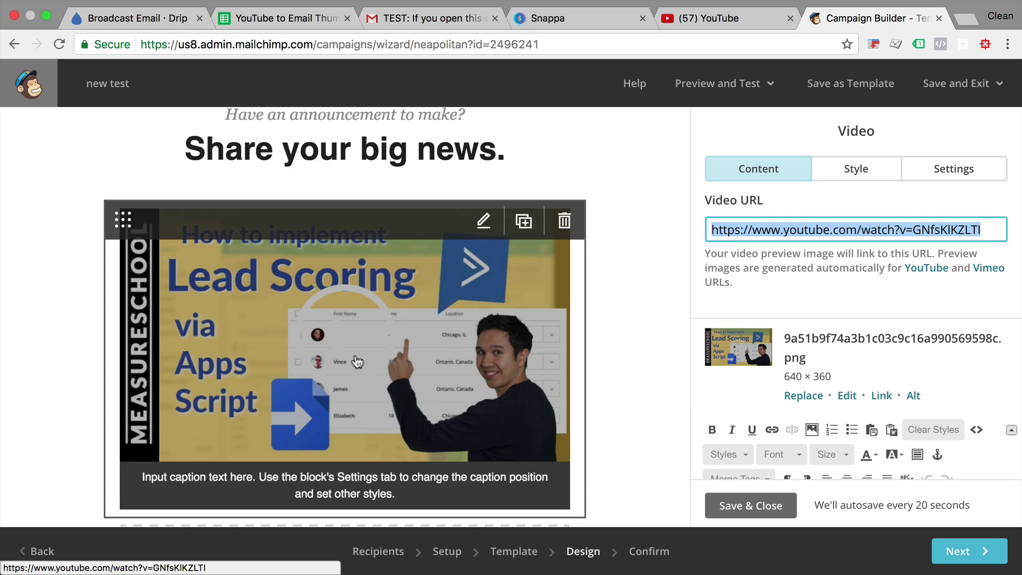
pyautogui.click(401, 21)
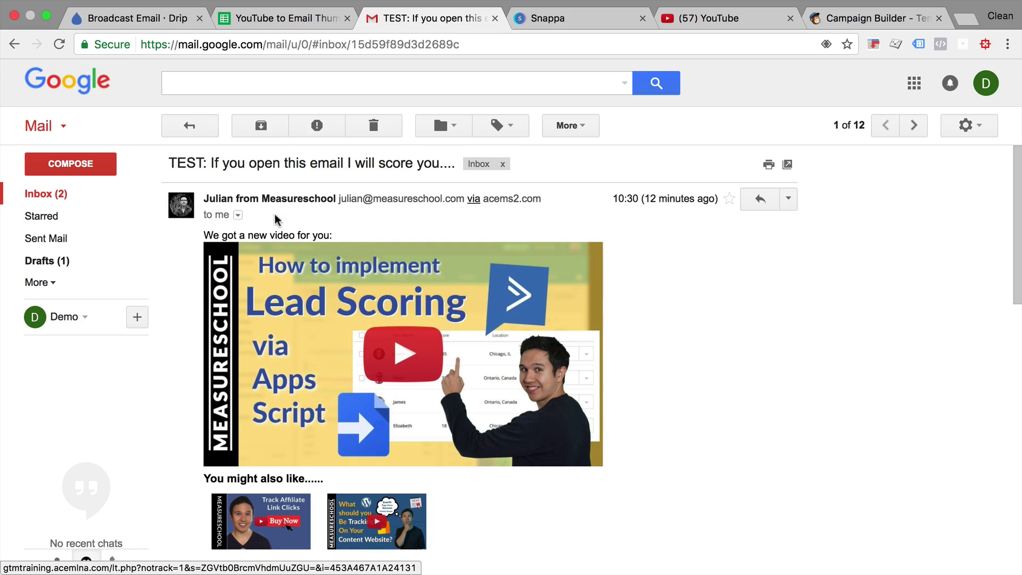
# Look over Drip's empty Newsletter email body, then bring up the 136LeadScoring thumbnail in Snappa
pyautogui.click(142, 25)
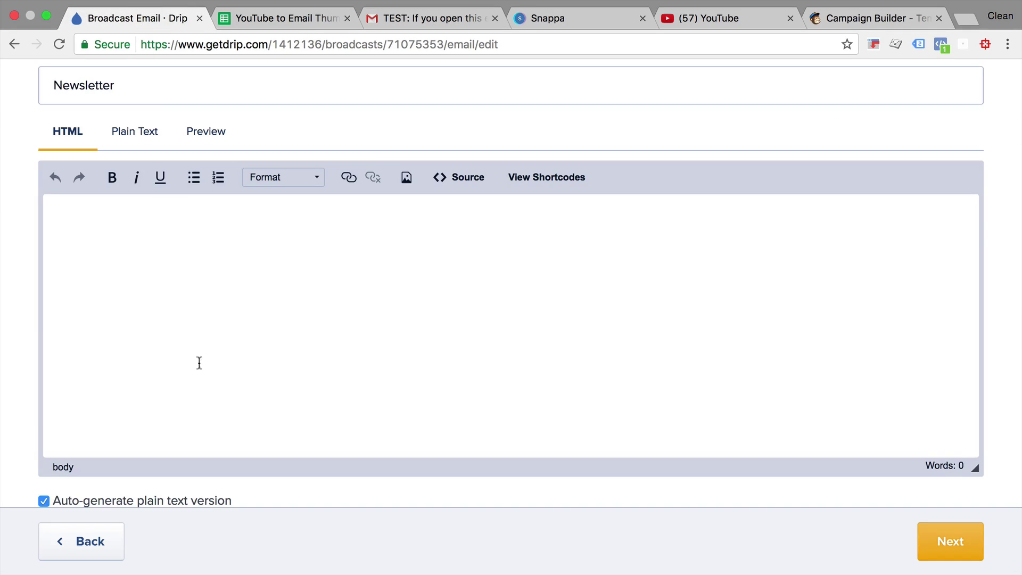
pyautogui.scroll(3, 209, 379)
pyautogui.scroll(-1, 210, 378)
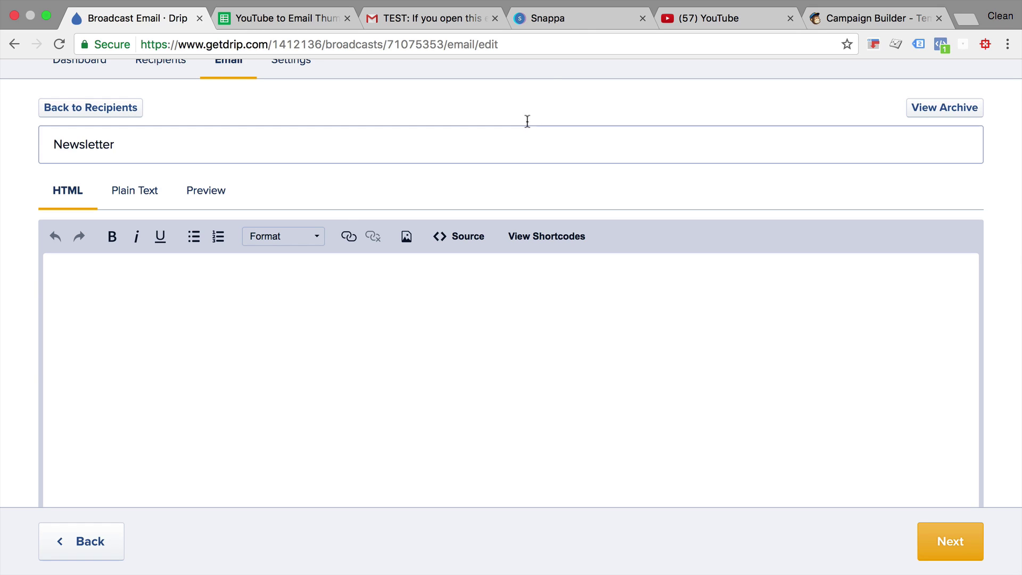
pyautogui.click(575, 23)
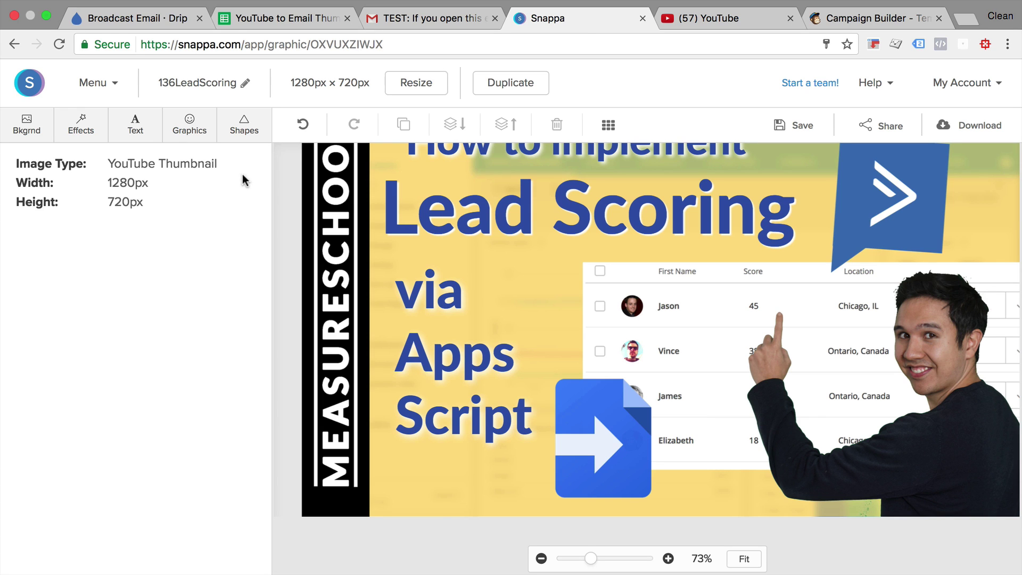
# Add the uploaded YouTube play-button logo graphic to the Lead Scoring thumbnail
pyautogui.click(189, 124)
pyautogui.scroll(-10, 105, 315)
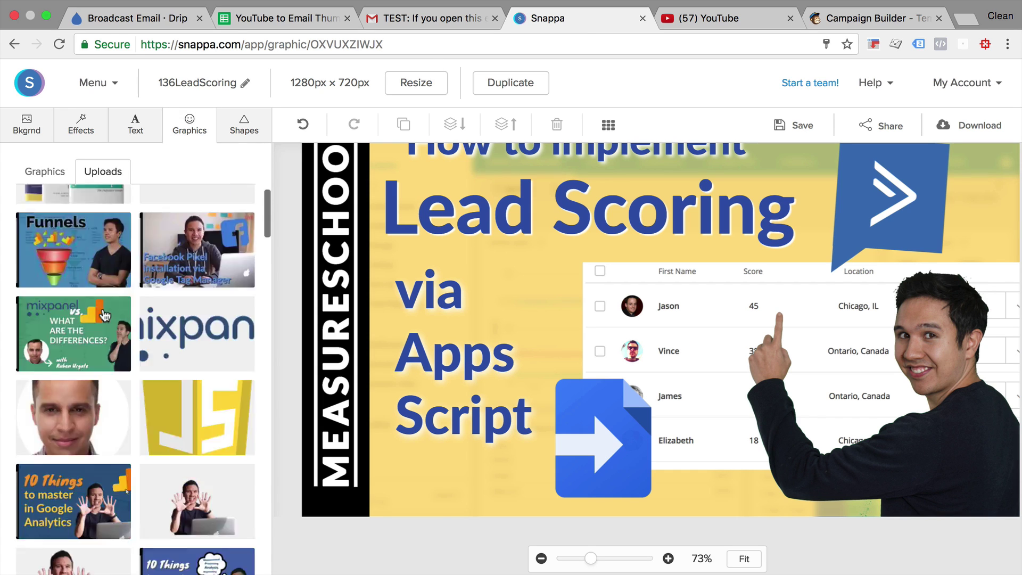
pyautogui.scroll(-15, 105, 316)
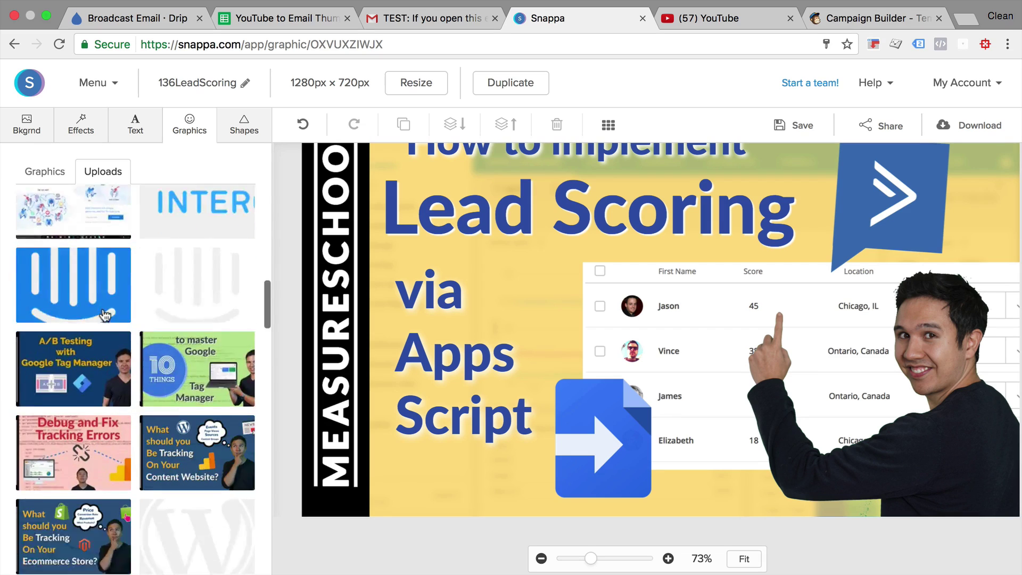
pyautogui.scroll(-15, 104, 316)
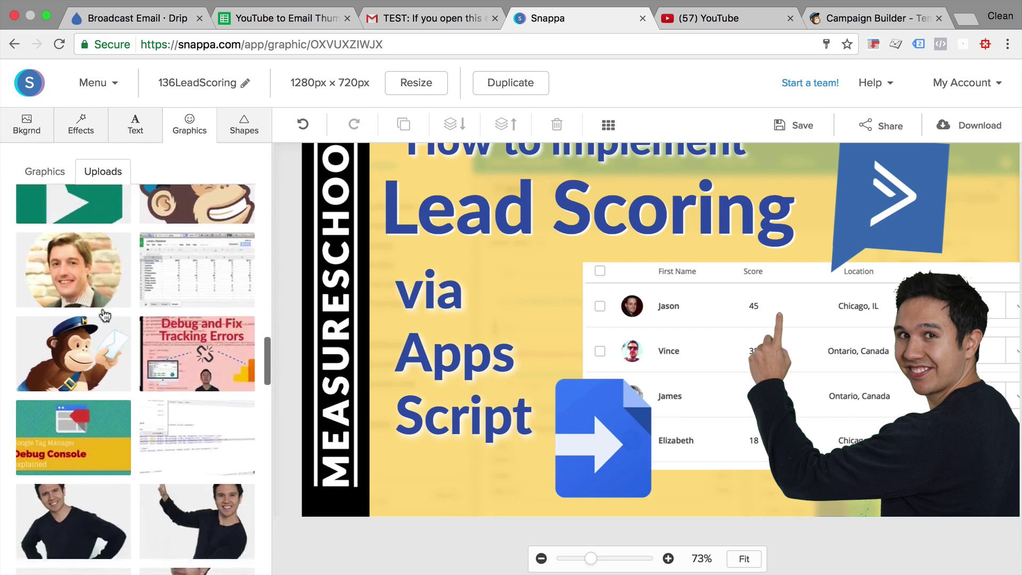
pyautogui.click(105, 316)
# Shrink the logo, move it right over the score table, and download a high-res PNG
pyautogui.moveTo(866, 146); pyautogui.dragTo(764, 247)
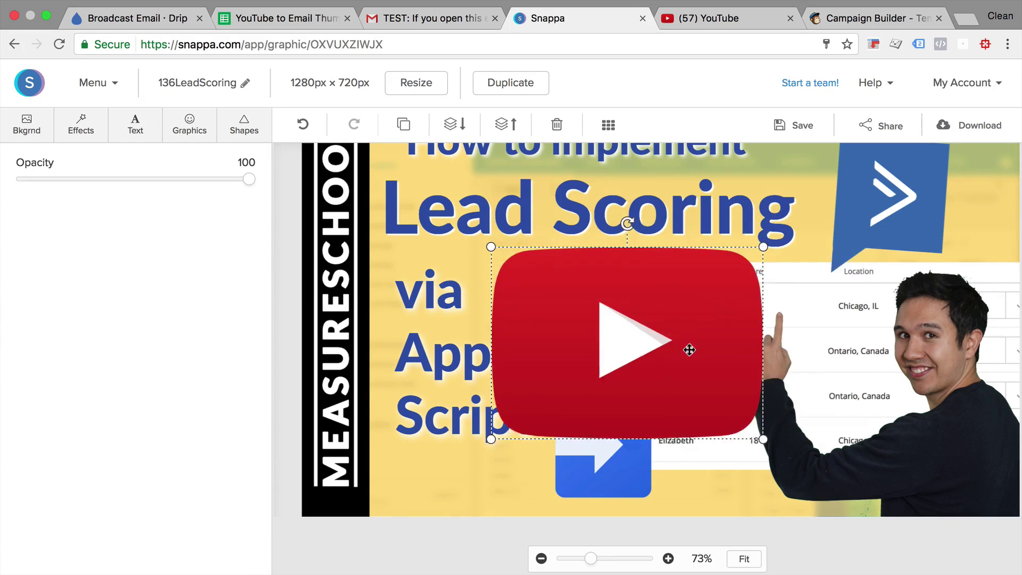
pyautogui.moveTo(690, 349); pyautogui.dragTo(789, 354)
pyautogui.click(966, 132)
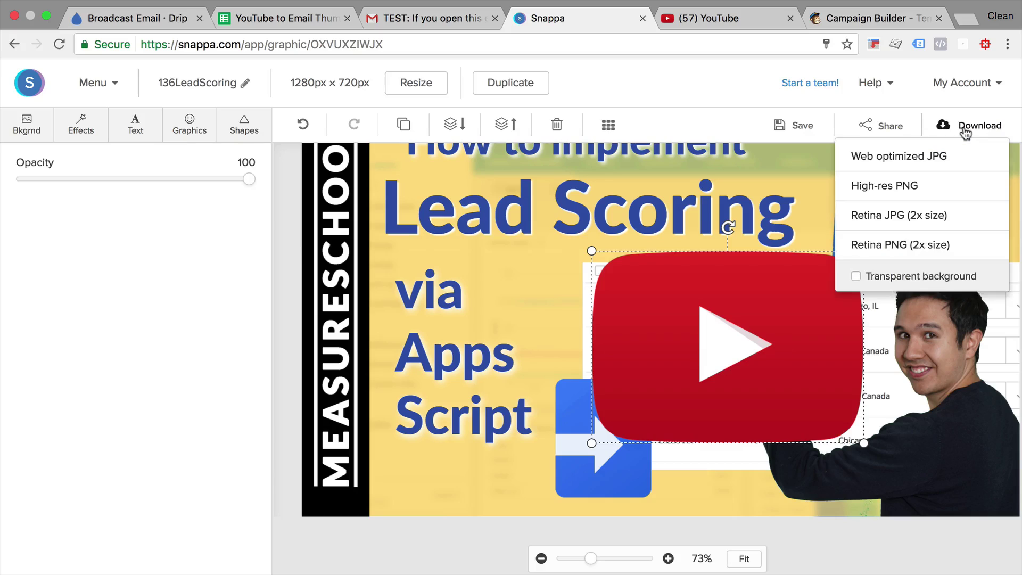
pyautogui.click(861, 196)
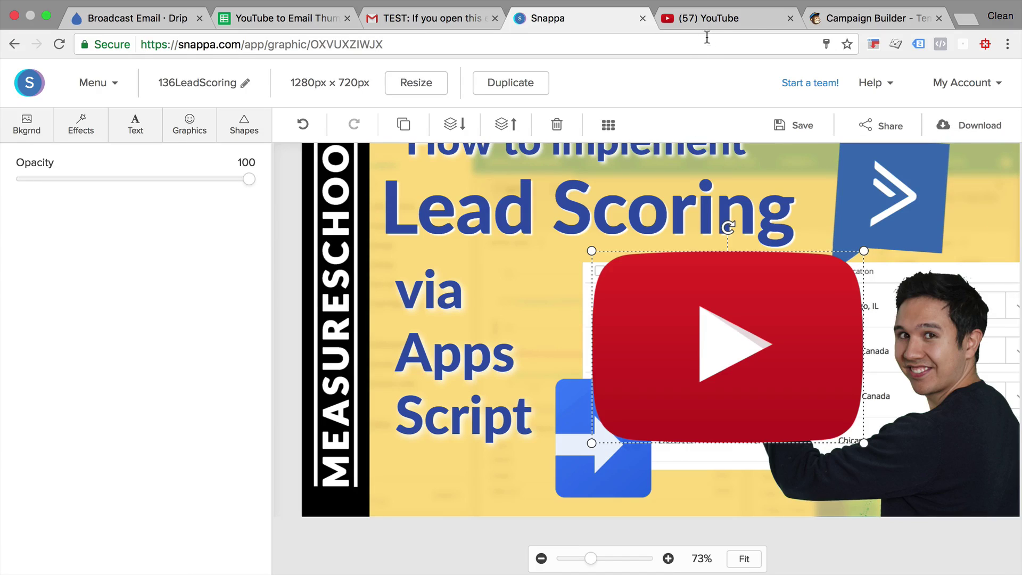
# View the Lead Scoring video's custom thumbnail in YouTube Studio, then return to the generator spreadsheet
pyautogui.click(710, 19)
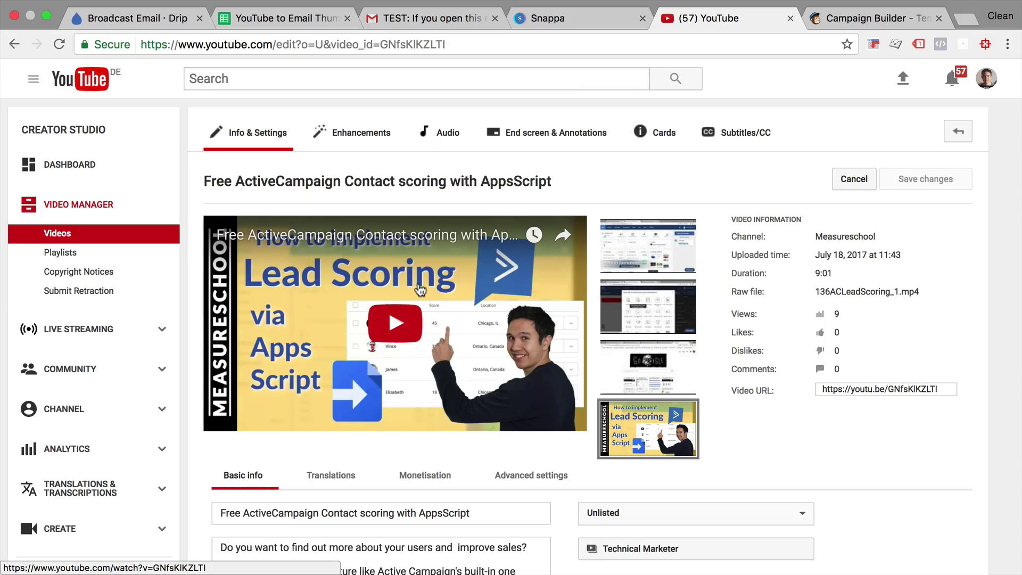
pyautogui.moveTo(661, 447)
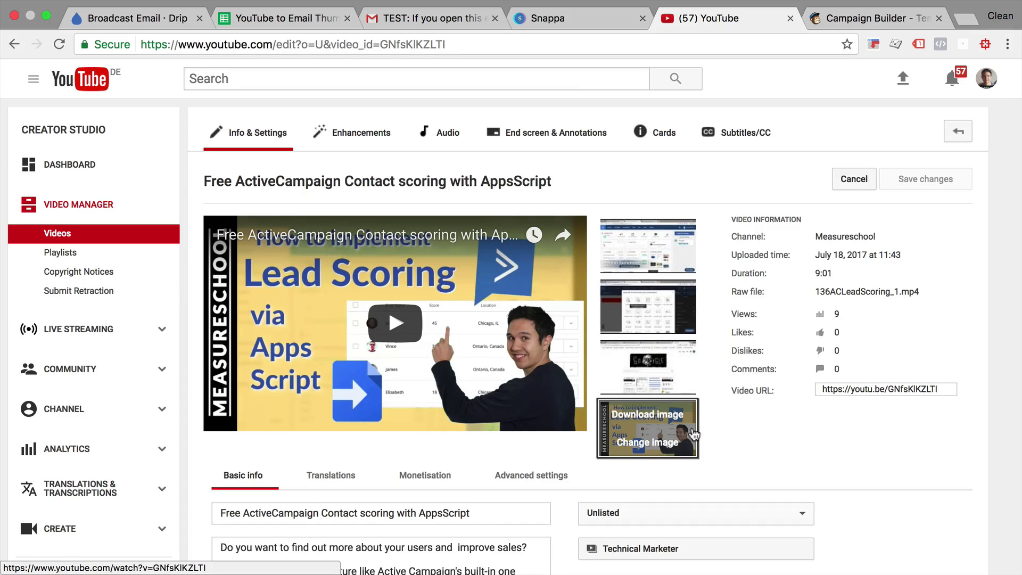
pyautogui.click(291, 16)
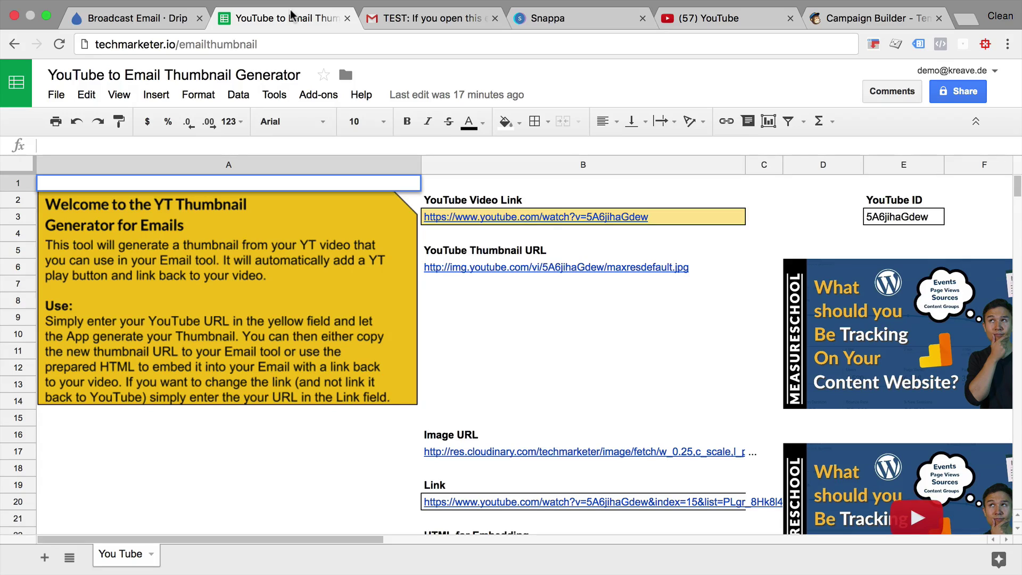
# Paste the Lead Scoring video URL into cell B3 and check the generated thumbnail in D6
pyautogui.press('super+5')
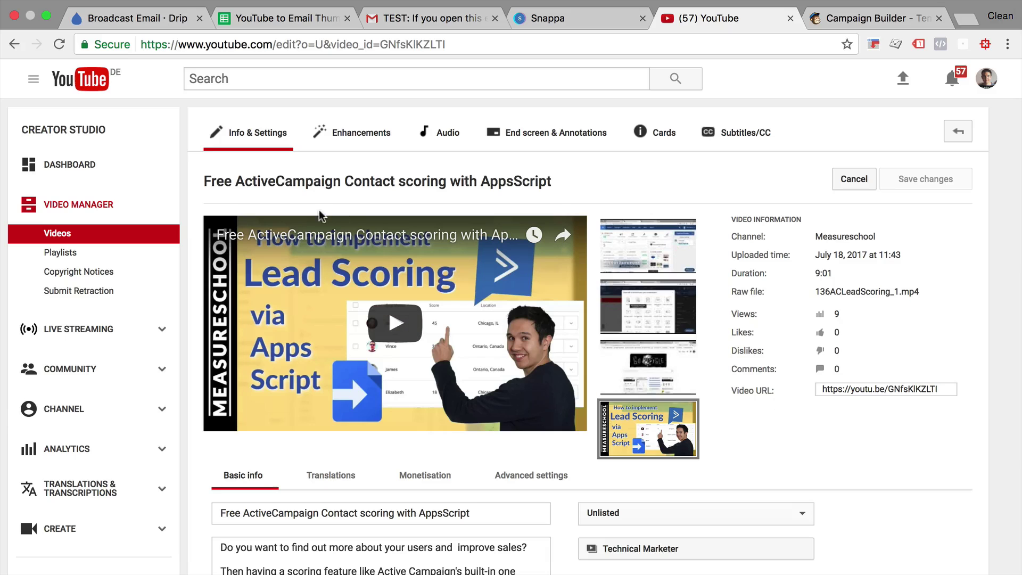
pyautogui.click(303, 235)
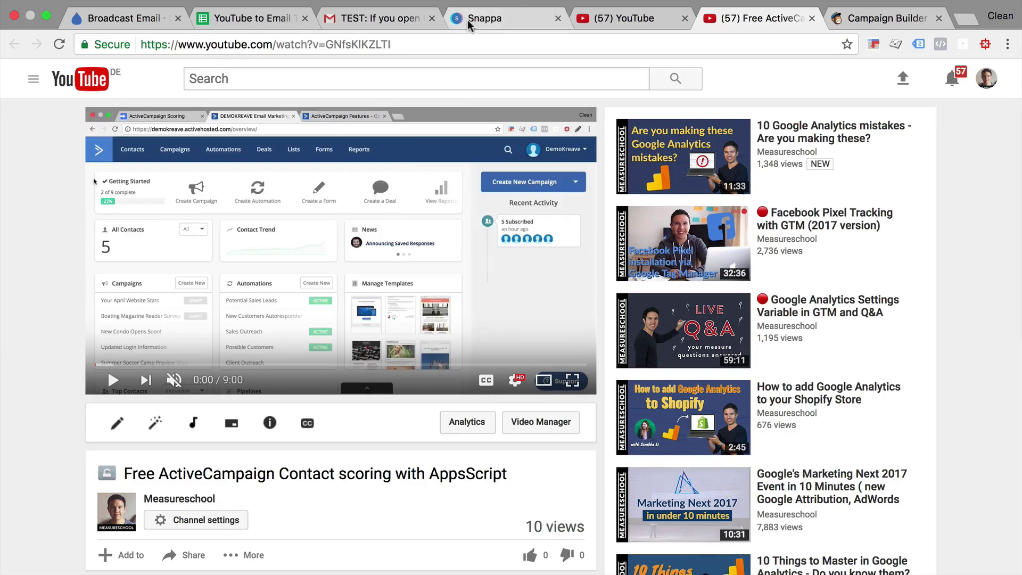
pyautogui.click(253, 21)
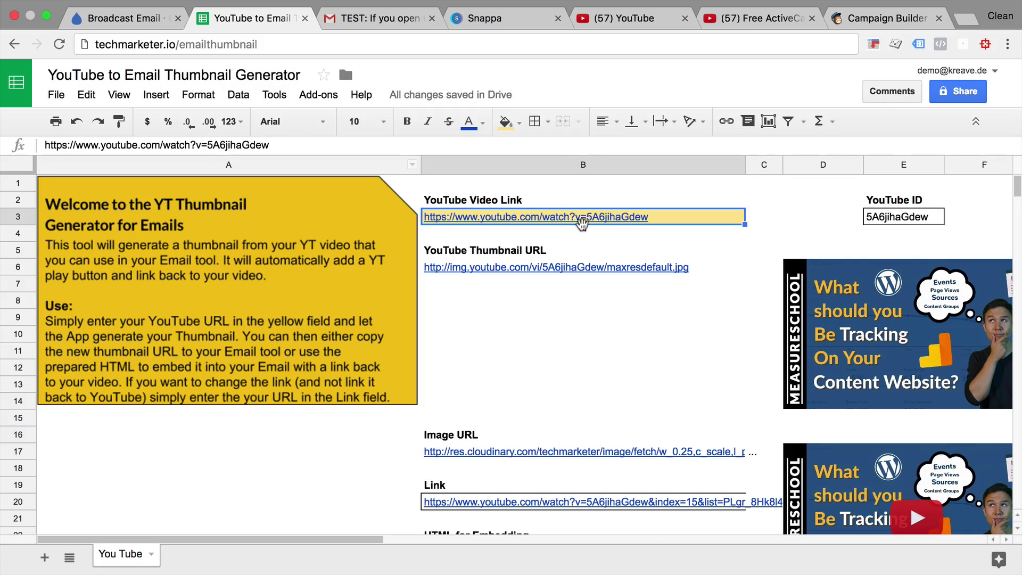
pyautogui.click(584, 221)
pyautogui.press('super+v')
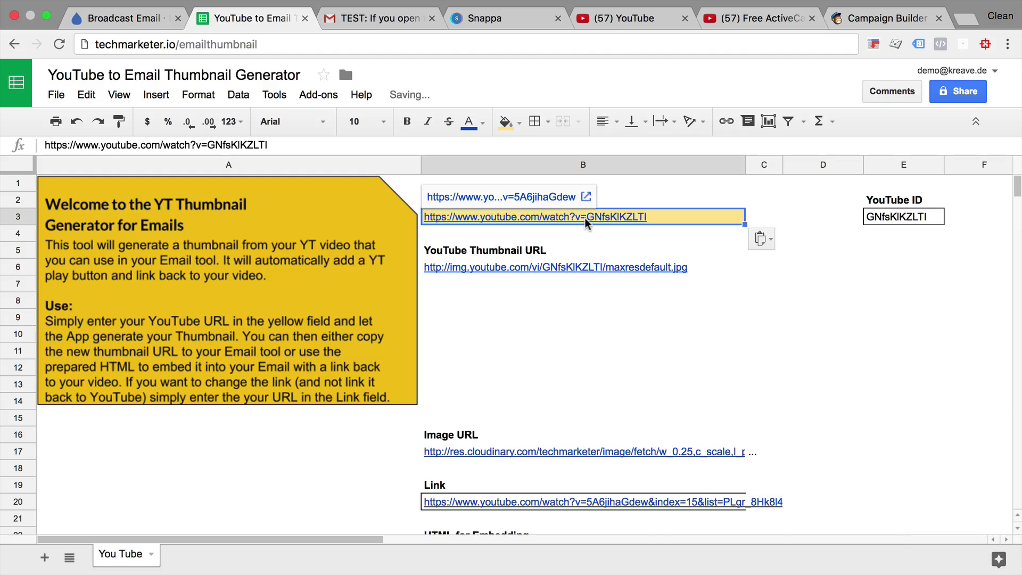
pyautogui.click(804, 335)
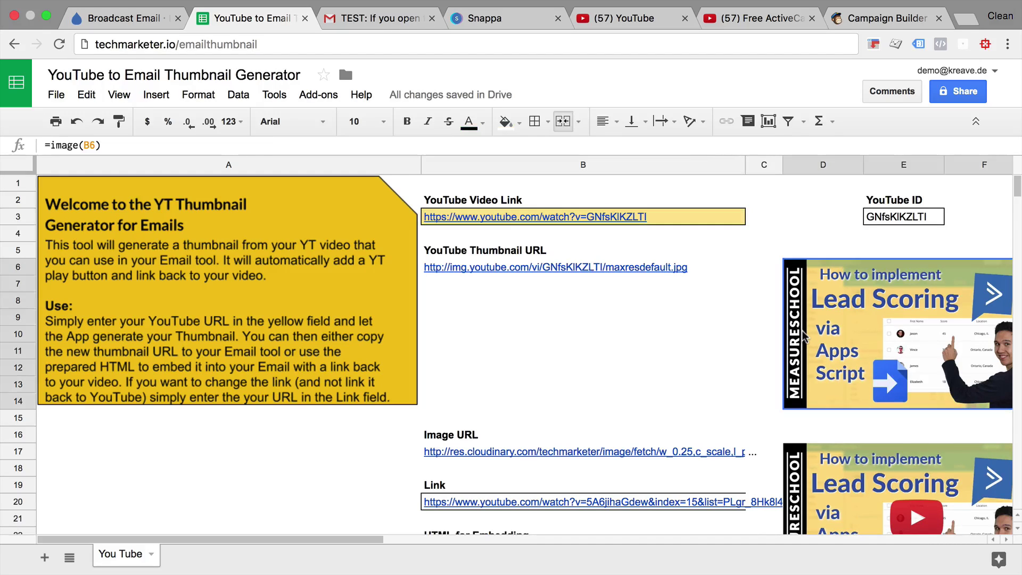
# Review the Image URL in B17, copy the HTML for Embedding code, and go to Drip's Newsletter editor
pyautogui.scroll(-2, 804, 336)
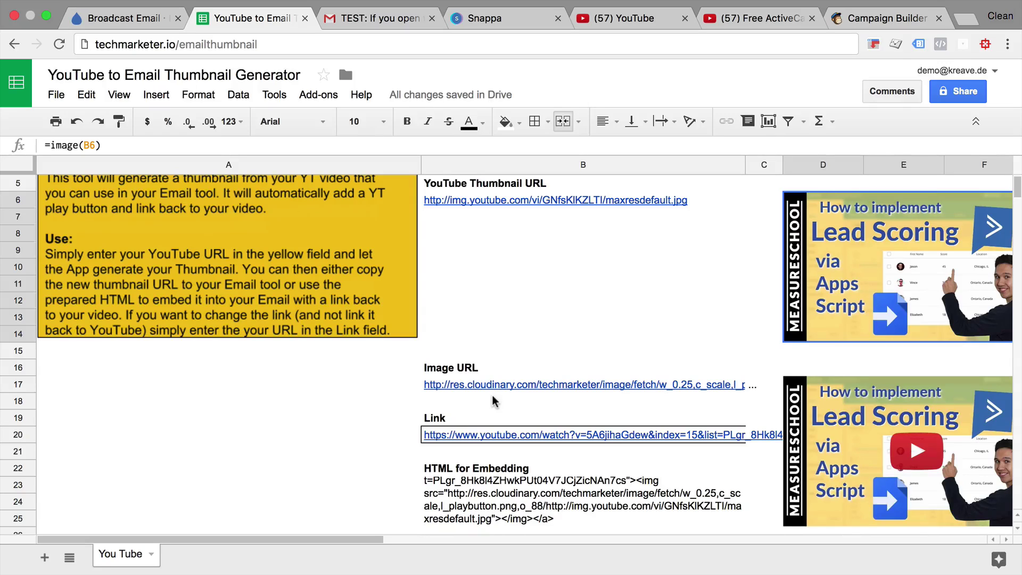
pyautogui.hscroll(7, 493, 400)
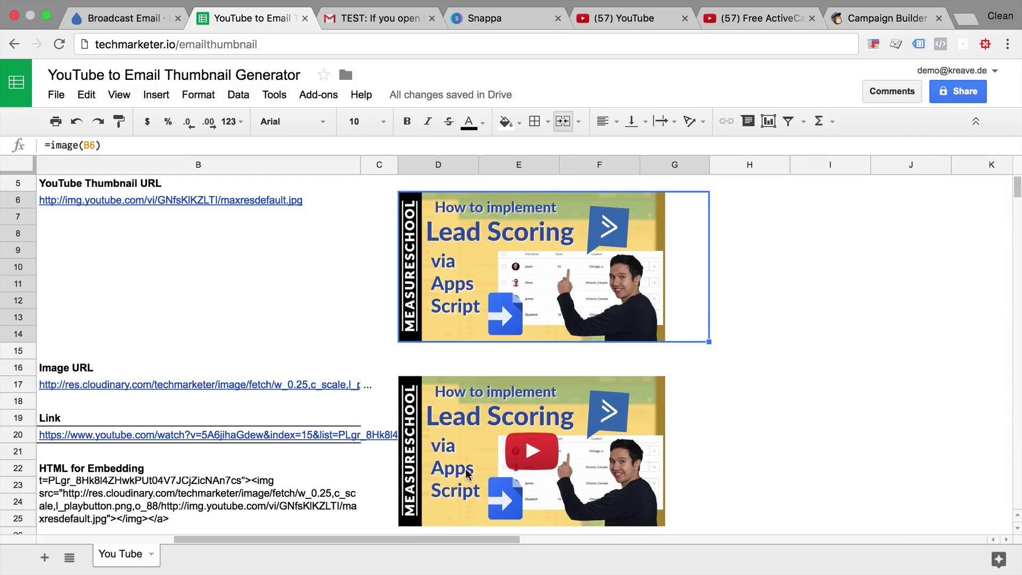
pyautogui.hscroll(-7, 379, 474)
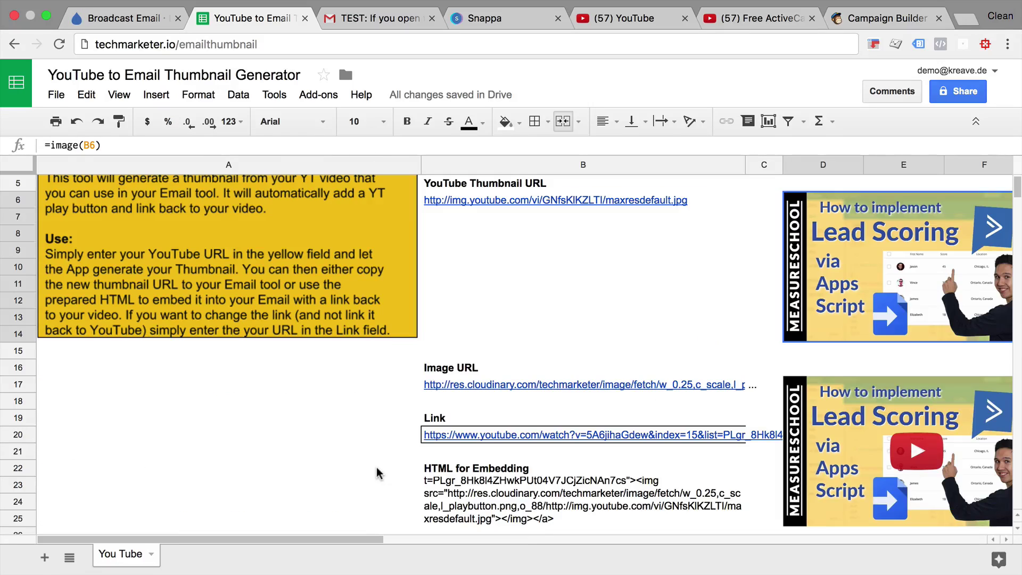
pyautogui.click(508, 391)
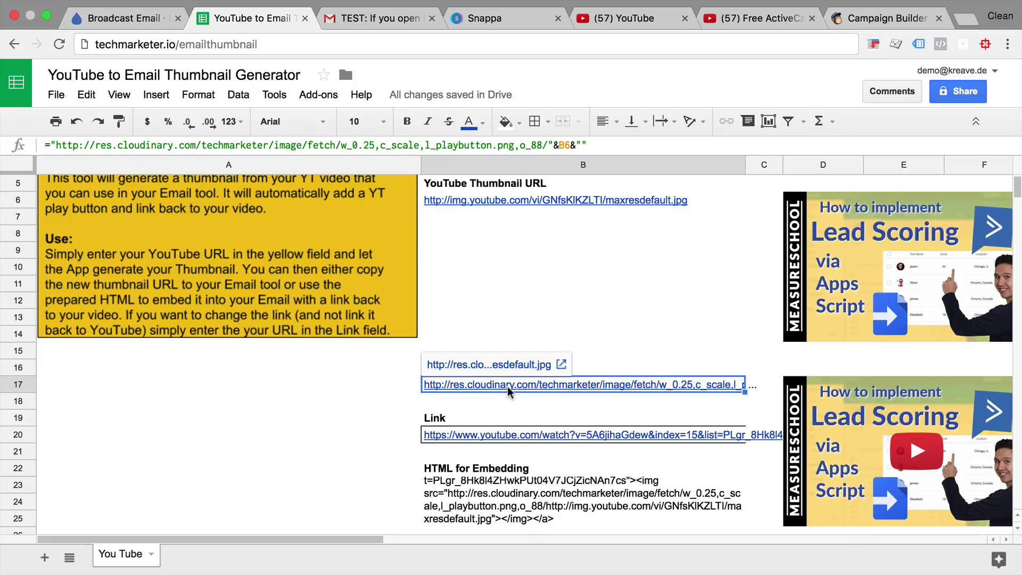
pyautogui.click(476, 508)
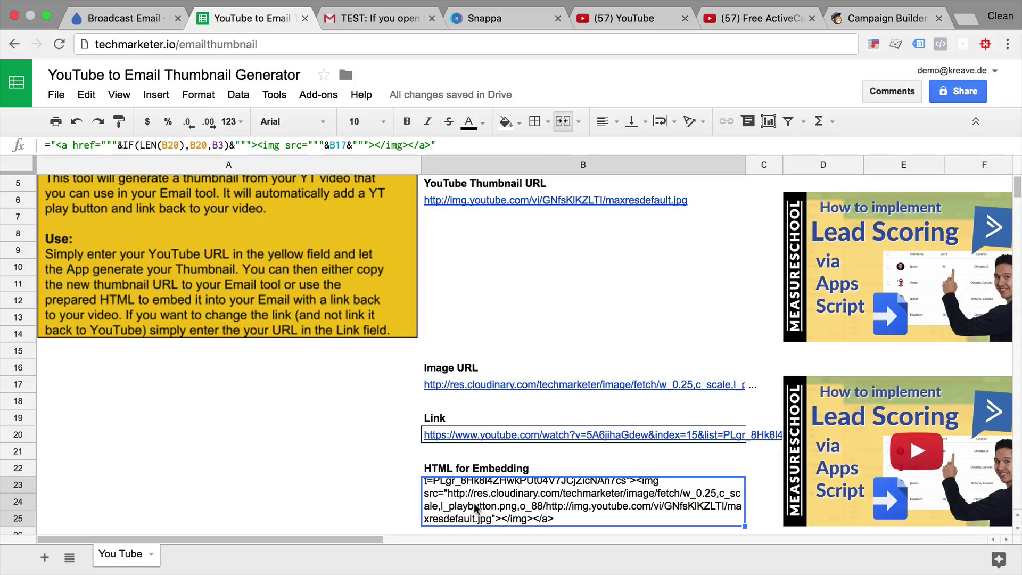
pyautogui.hotkey('ctrl', 'c')
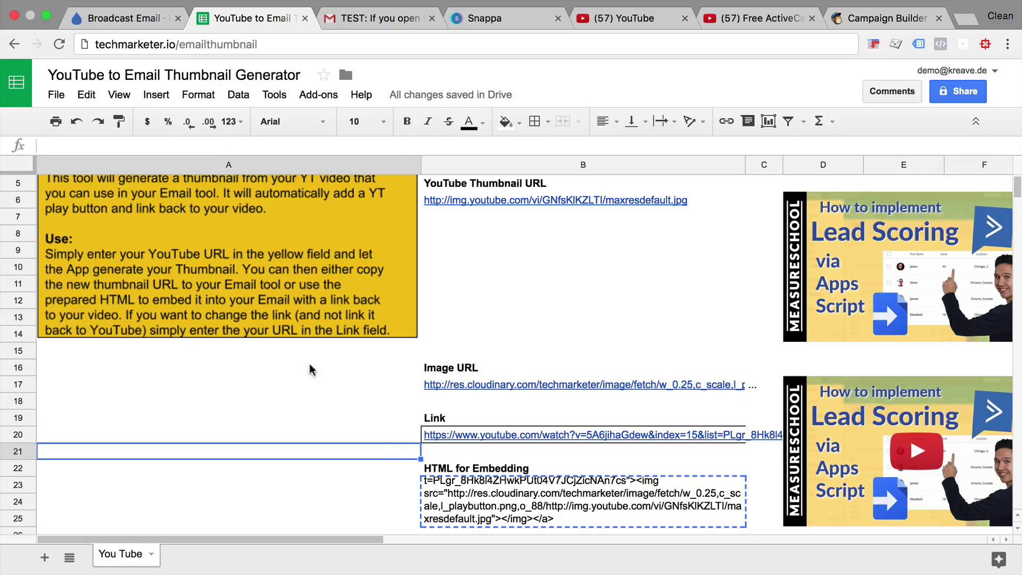
pyautogui.click(122, 18)
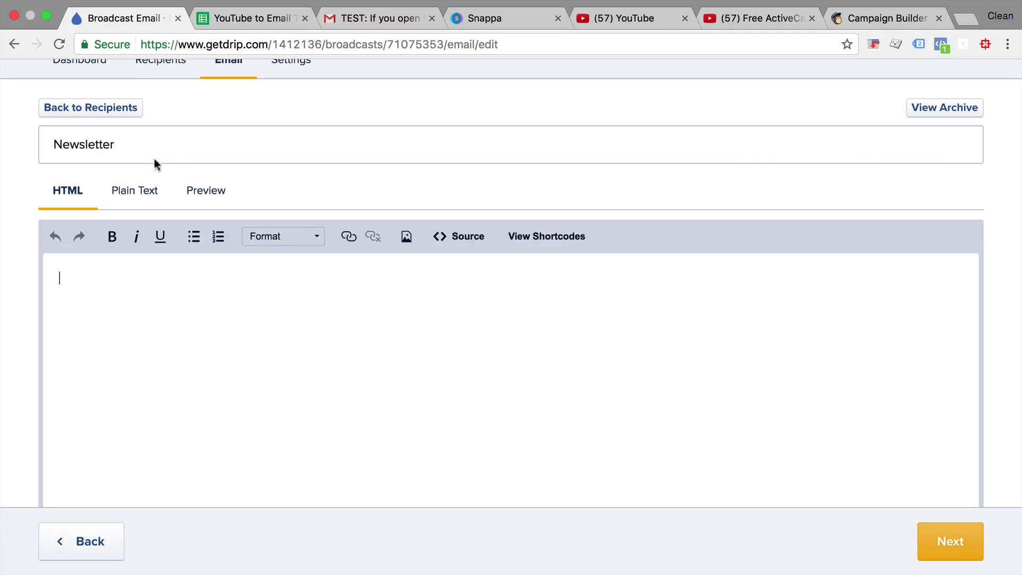
# Paste the embed HTML into the email's Source view and preview the linked play-button thumbnail
pyautogui.click(459, 240)
pyautogui.click(222, 273)
pyautogui.hotkey('ctrl', 'v')
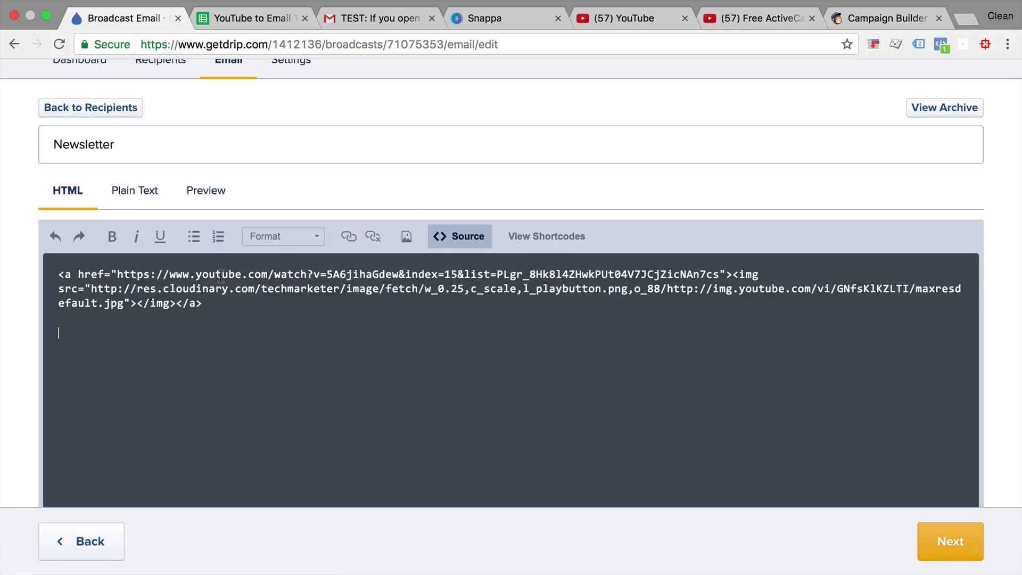
pyautogui.click(201, 203)
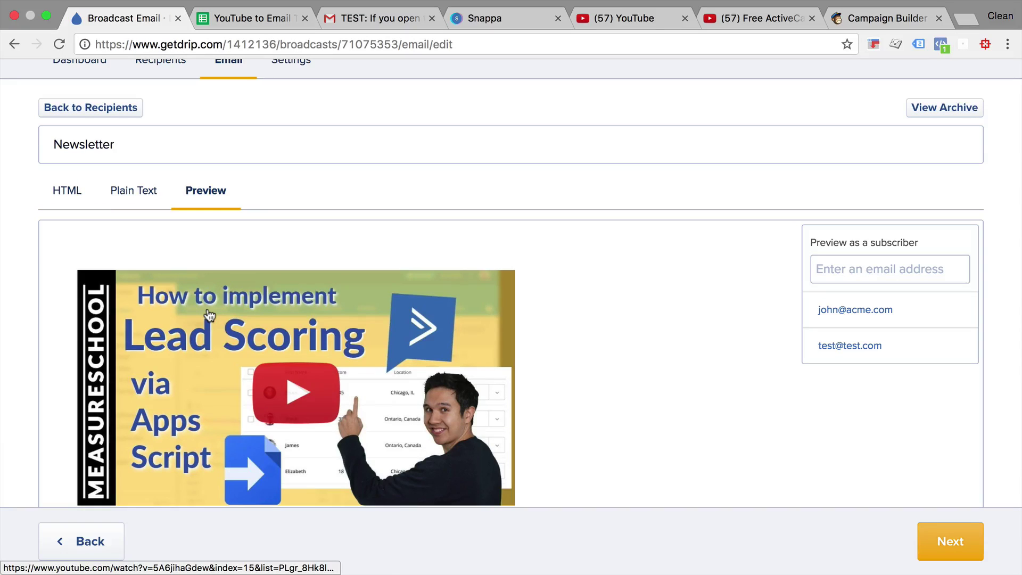
pyautogui.scroll(-3, 266, 331)
pyautogui.scroll(3, 507, 349)
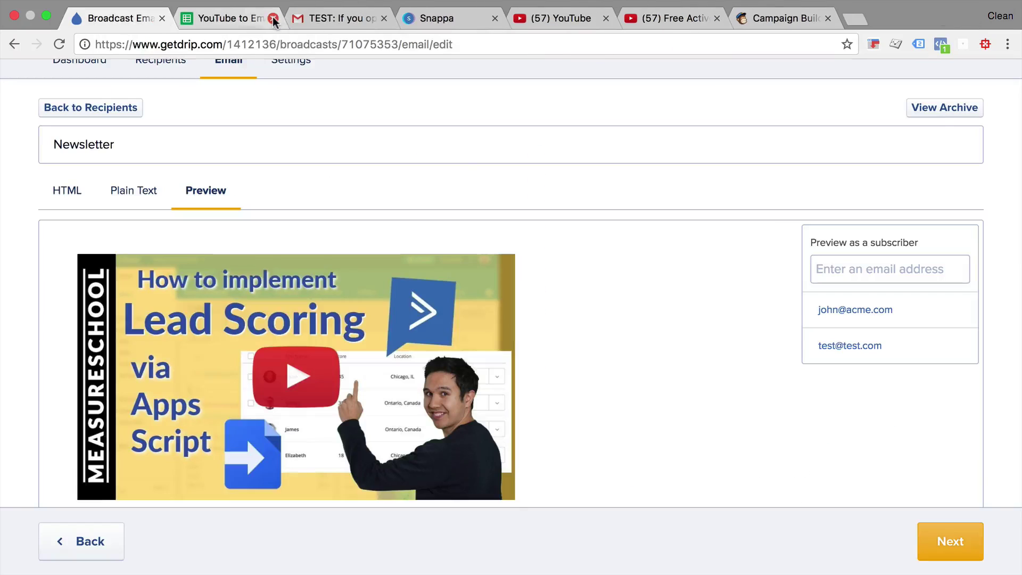
# Delete the playlist link from Link cell B20 in the thumbnail generator
pyautogui.click(274, 19)
pyautogui.click(233, 19)
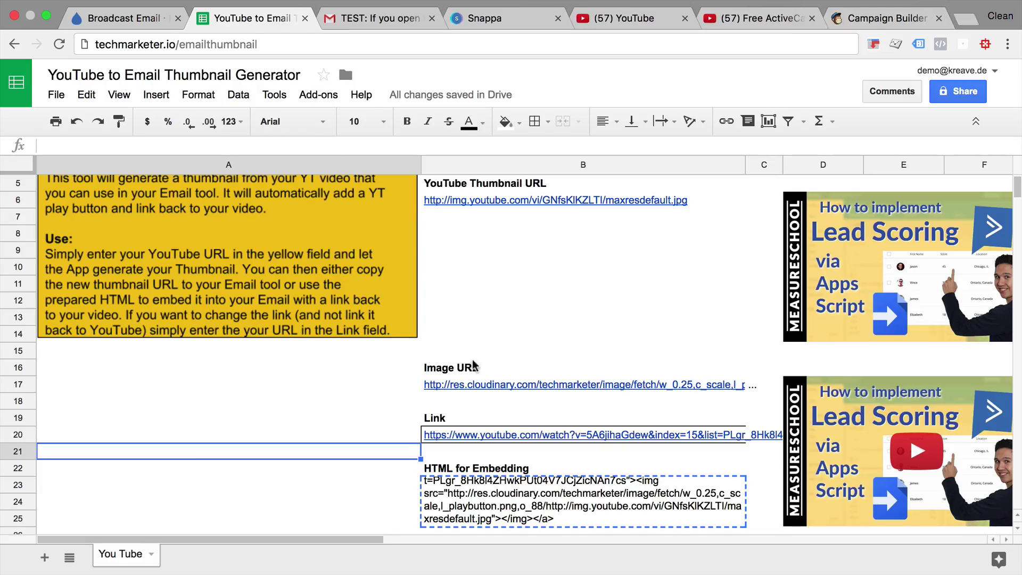
pyautogui.click(469, 442)
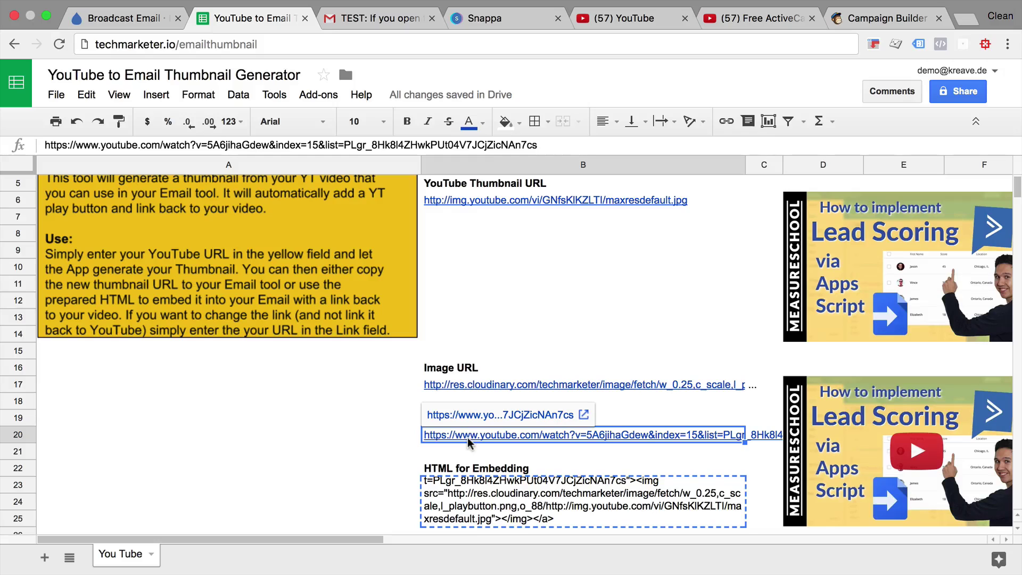
pyautogui.click(400, 452)
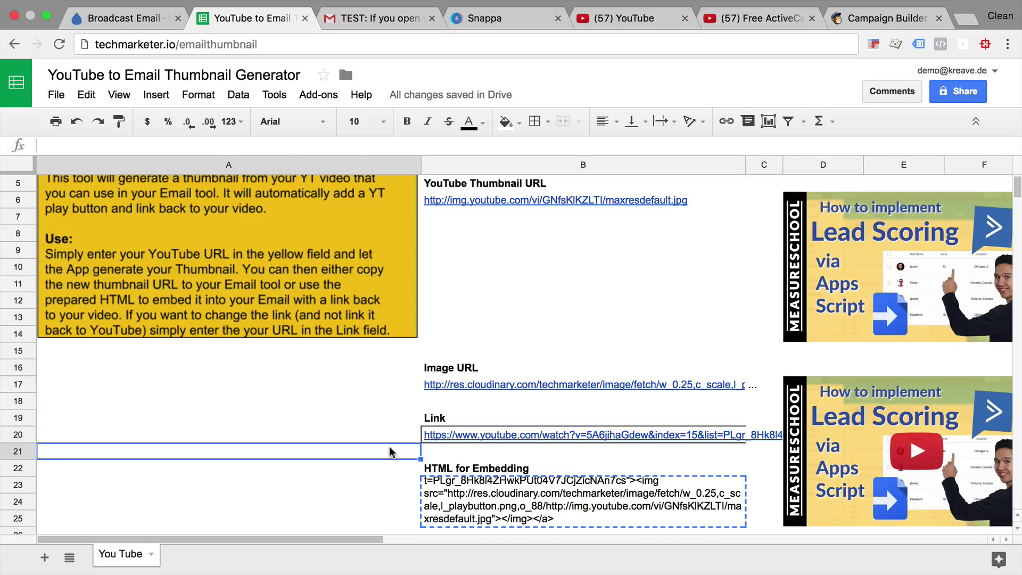
pyautogui.click(437, 442)
pyautogui.press('Delete')
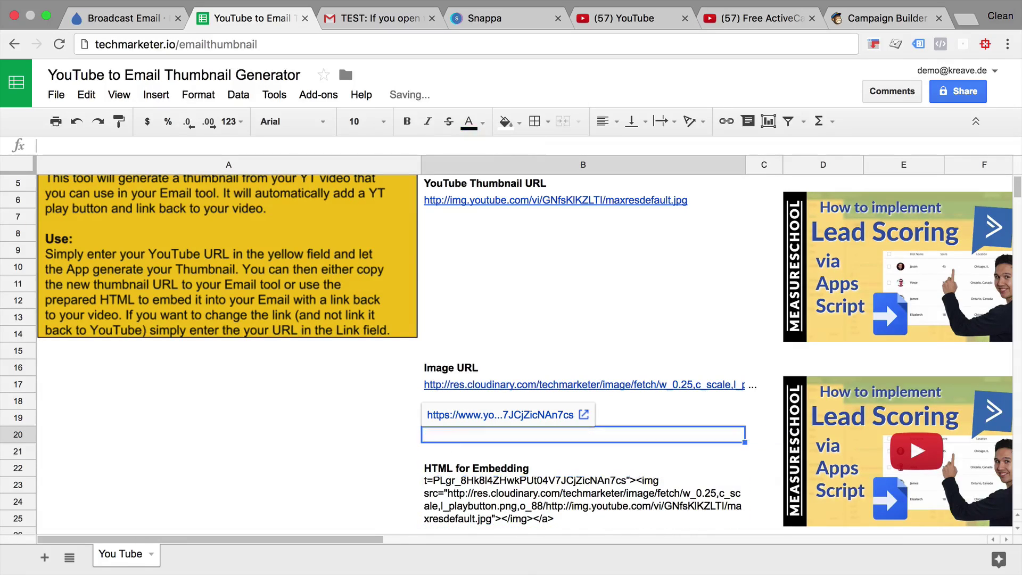
pyautogui.click(414, 440)
# Confirm the embed HTML falls back to the video URL, then paste the playlist link back into B20
pyautogui.click(459, 471)
pyautogui.click(459, 482)
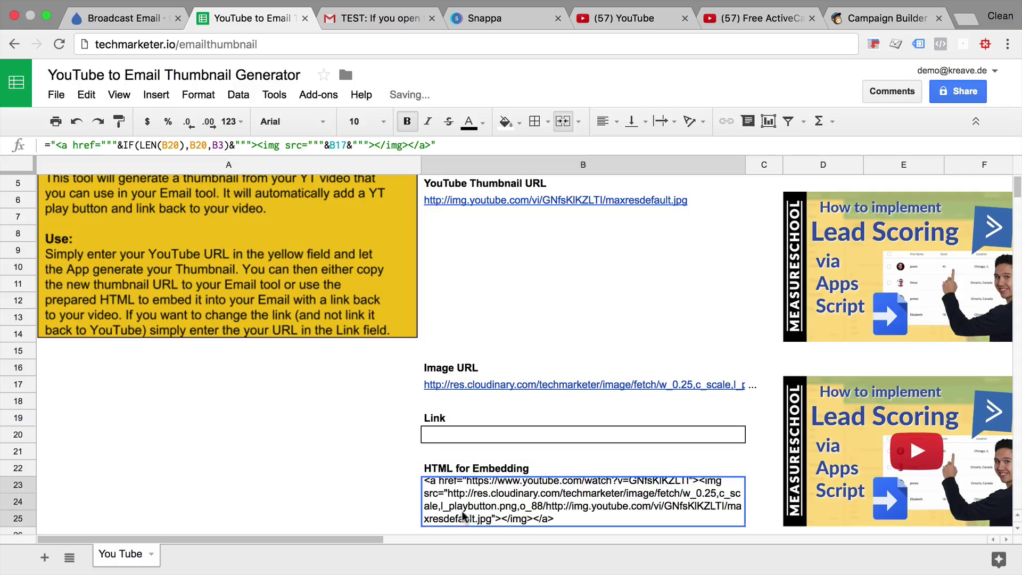
pyautogui.click(432, 443)
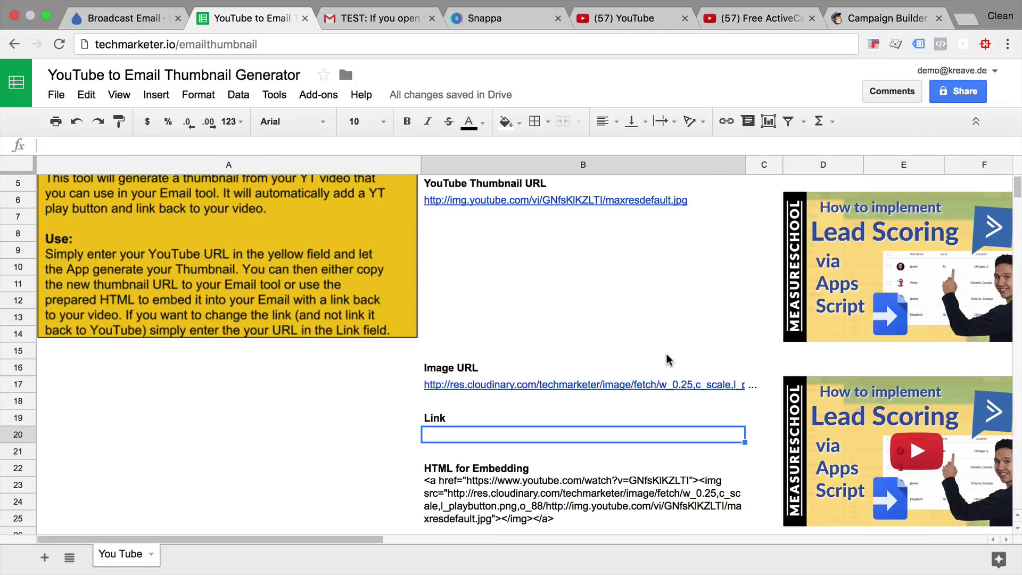
pyautogui.hotkey('ctrl', 'v')
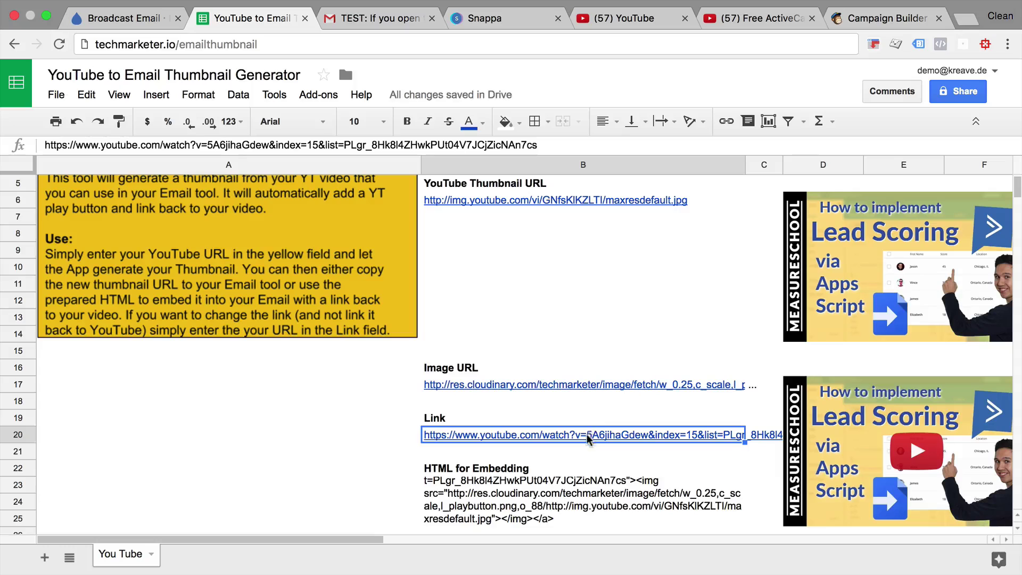
pyautogui.click(579, 453)
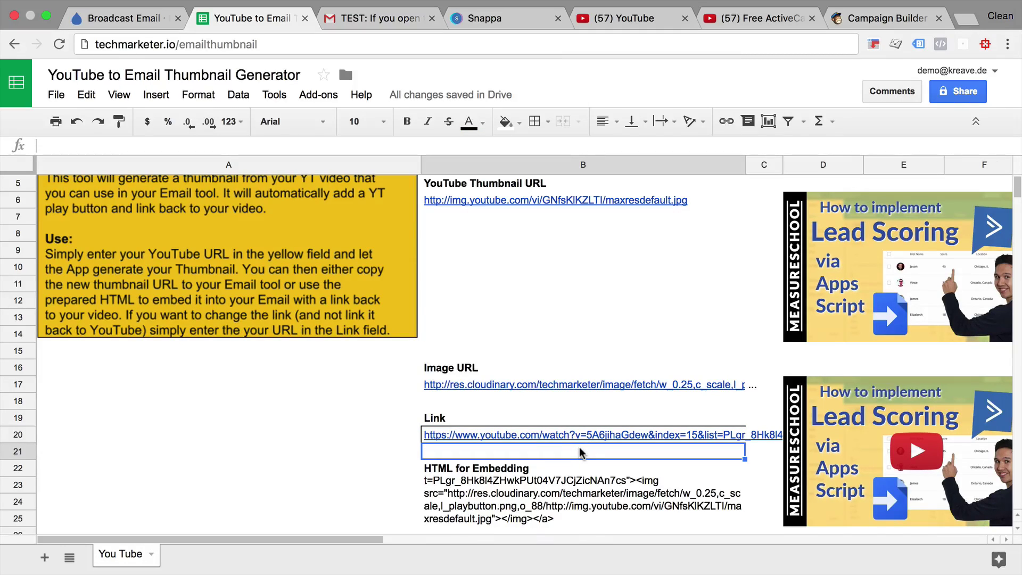
pyautogui.click(547, 512)
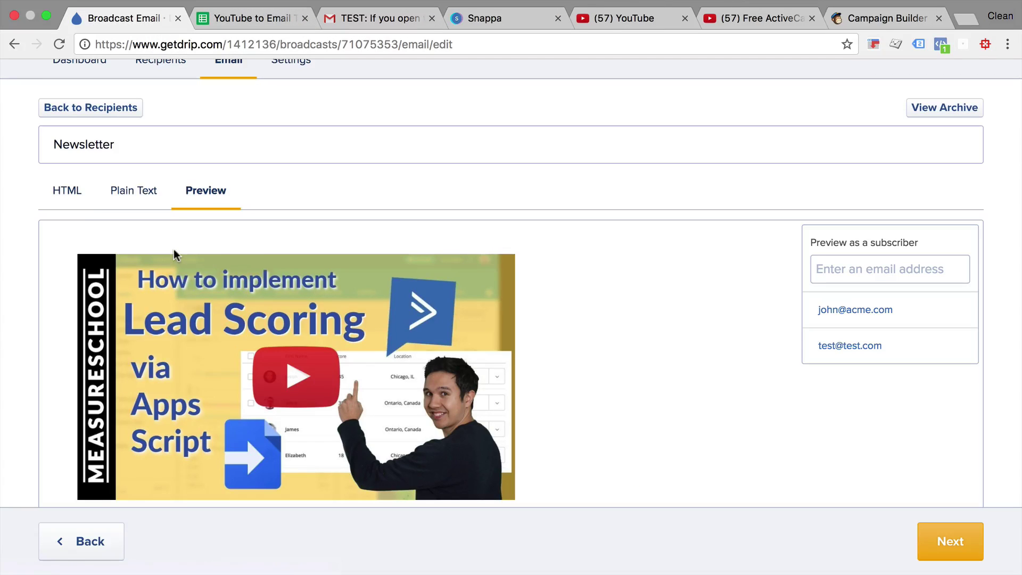
# Reopen the Newsletter email's HTML source to review the pasted Cloudinary thumbnail embed code
pyautogui.click(66, 197)
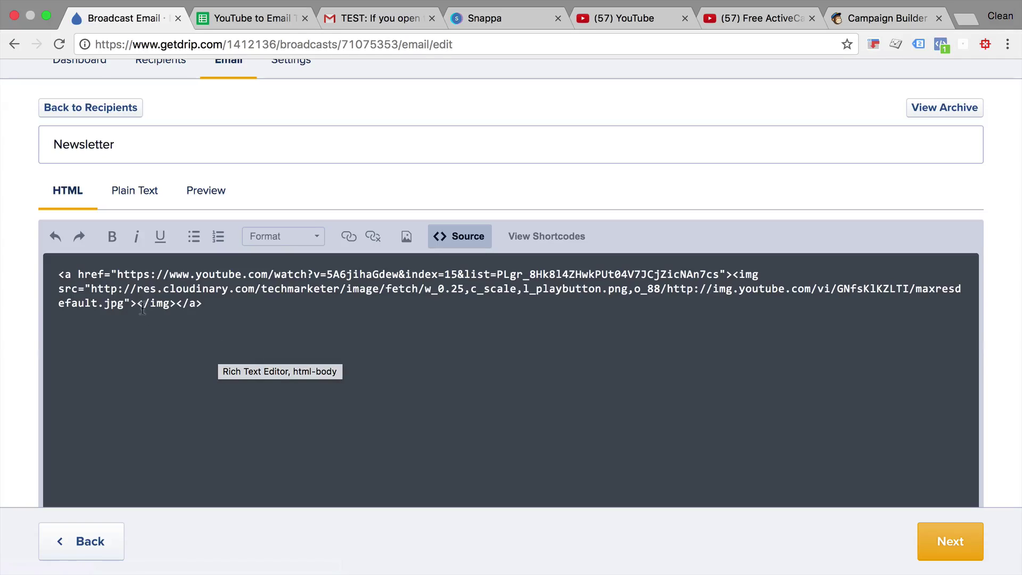
pyautogui.click(127, 303)
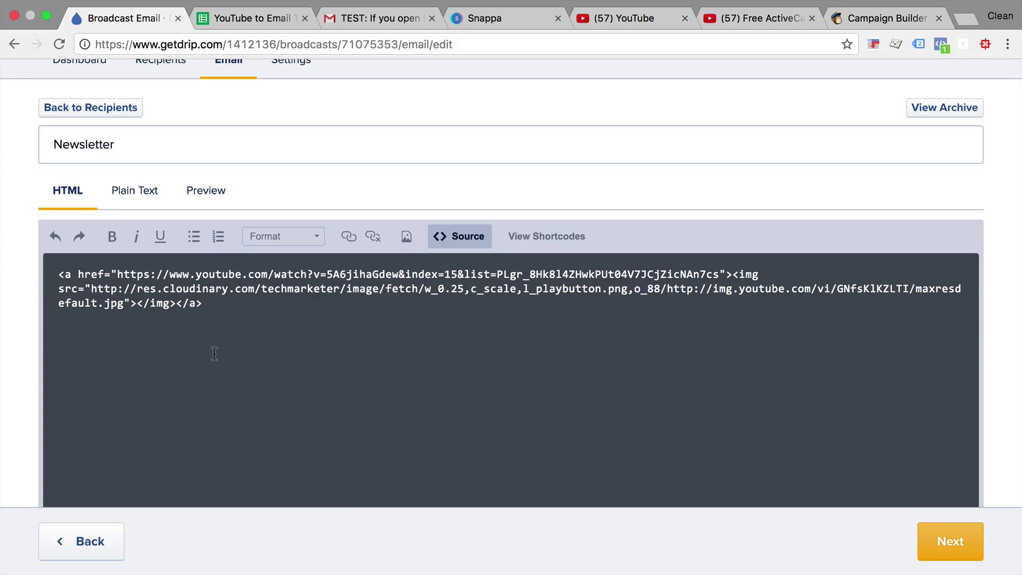
pyautogui.click(216, 23)
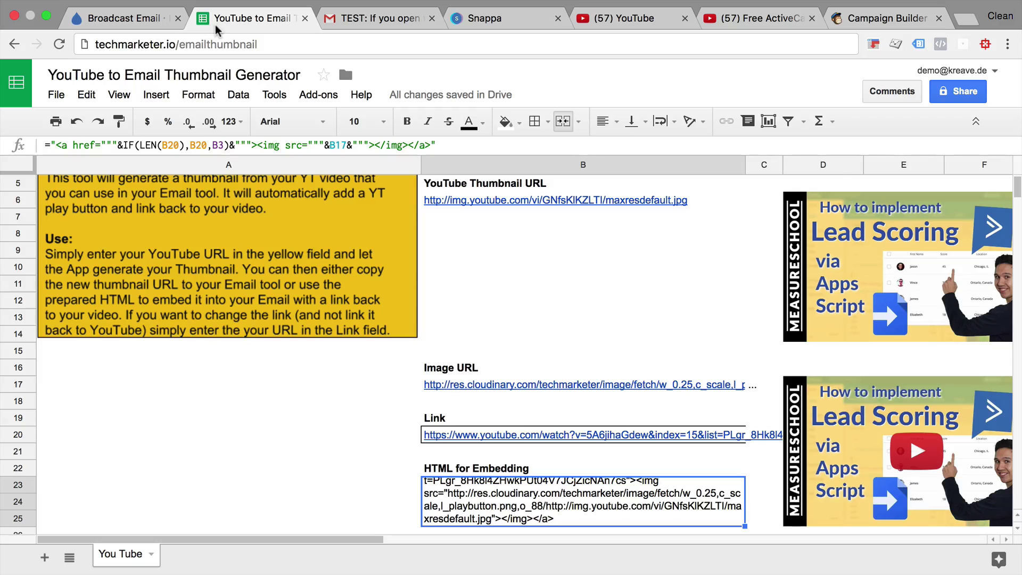
pyautogui.click(599, 298)
pyautogui.click(531, 234)
pyautogui.scroll(1, 531, 234)
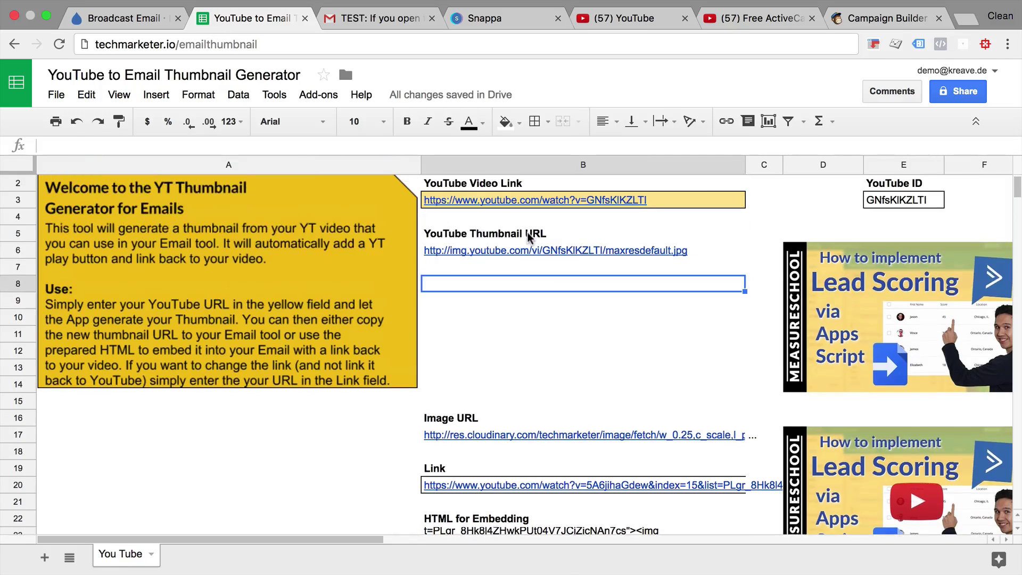
pyautogui.click(717, 201)
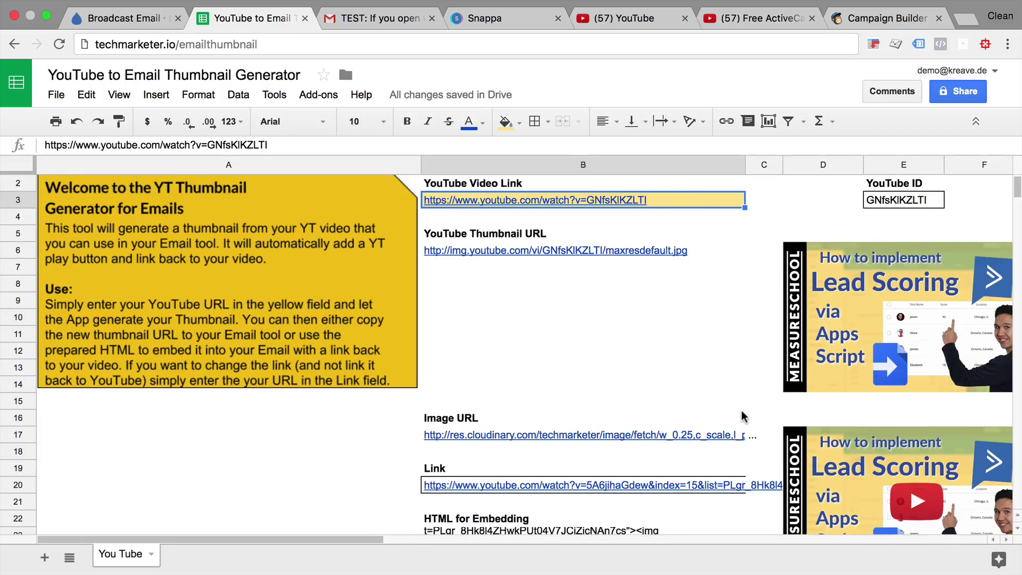
pyautogui.scroll(-1, 744, 415)
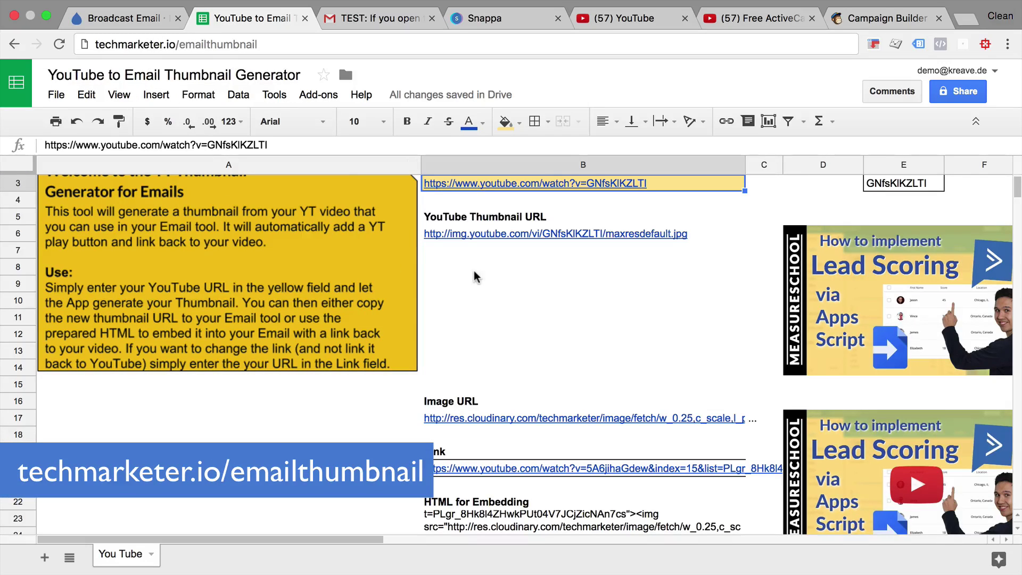
pyautogui.scroll(2, 476, 277)
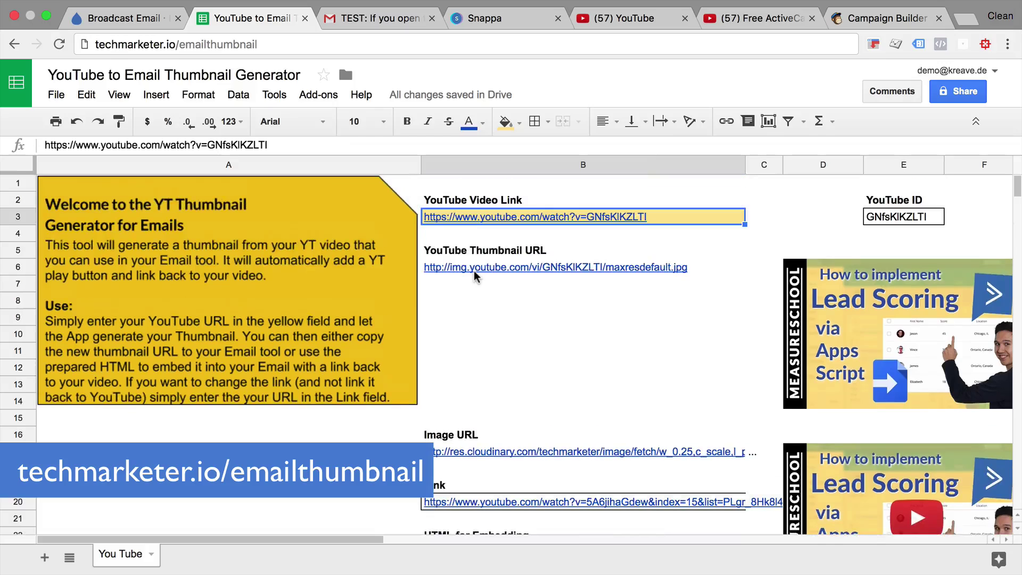